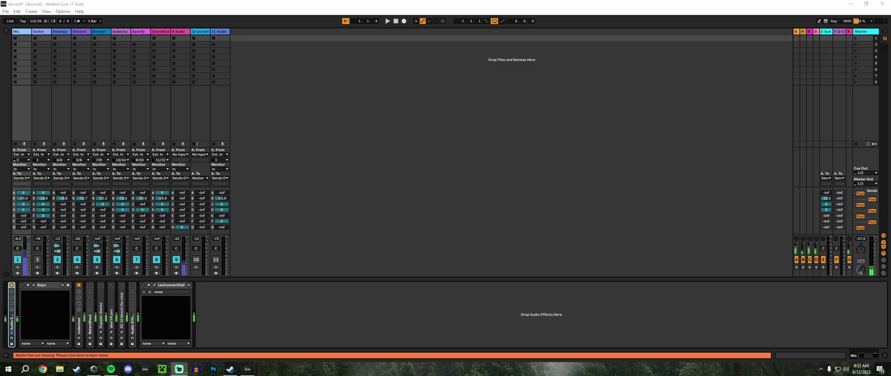
Open the Mic track's Goyo Voice Separator window, then close it again.
{"action": "left_click", "coordinate": [34, 285]}
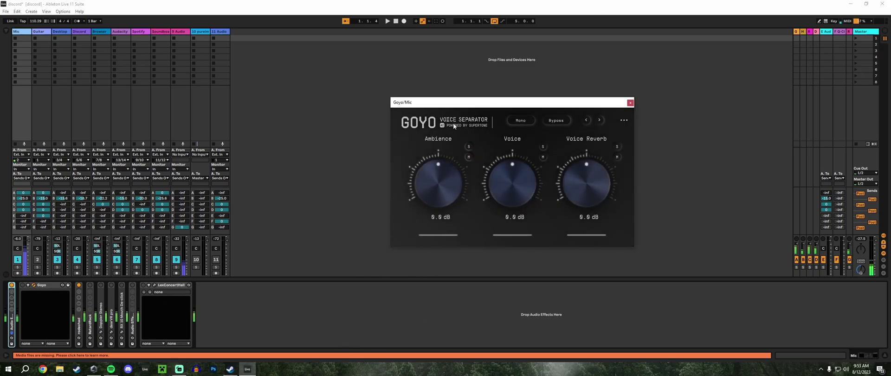
{"action": "left_click", "coordinate": [630, 103]}
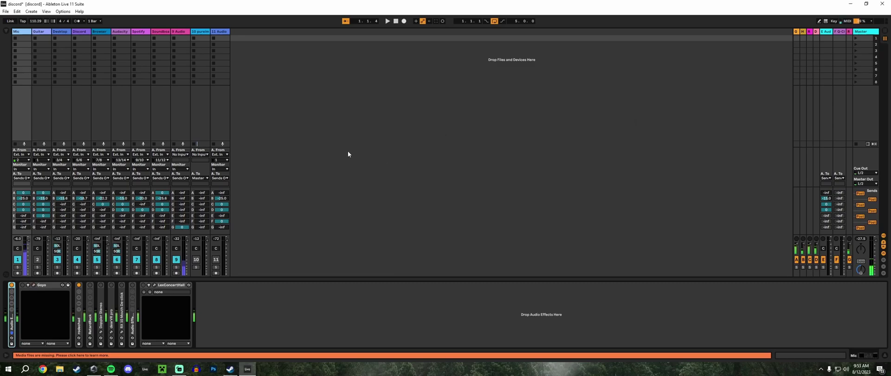
Expand the Mic track's effect rack, view the RX 10 De-hum chain, then hide the inner chain.
{"action": "double_click", "coordinate": [14, 324]}
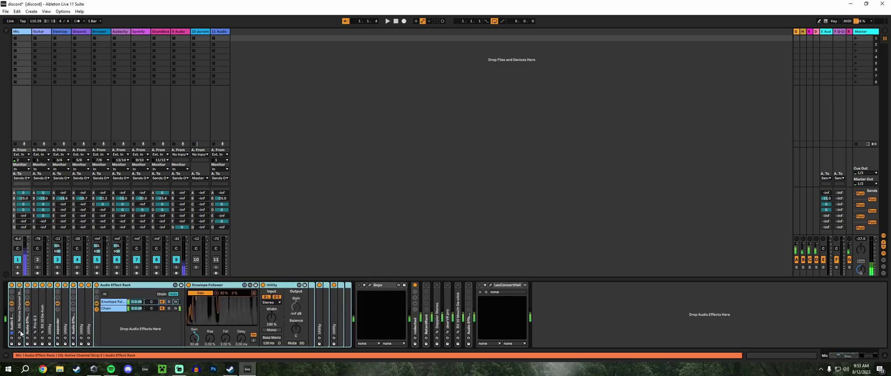
{"action": "left_click", "coordinate": [42, 325]}
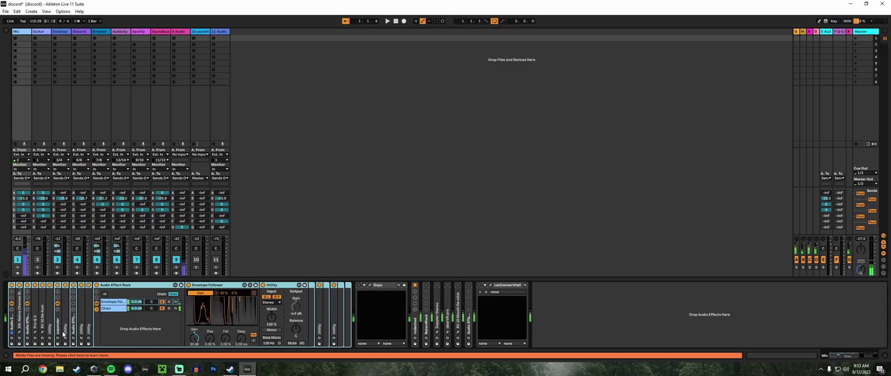
{"action": "left_click", "coordinate": [11, 325]}
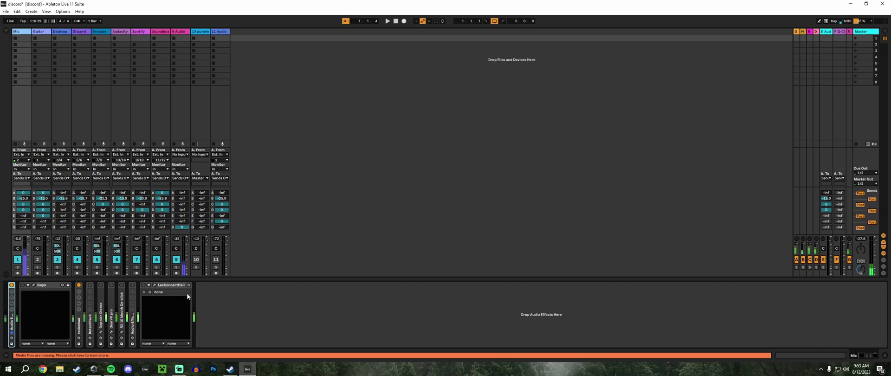
Turn off the Audio Effect Rack, switch Goyo on, and show its Voice Separator window.
{"action": "left_click", "coordinate": [13, 286]}
{"action": "left_click", "coordinate": [33, 285]}
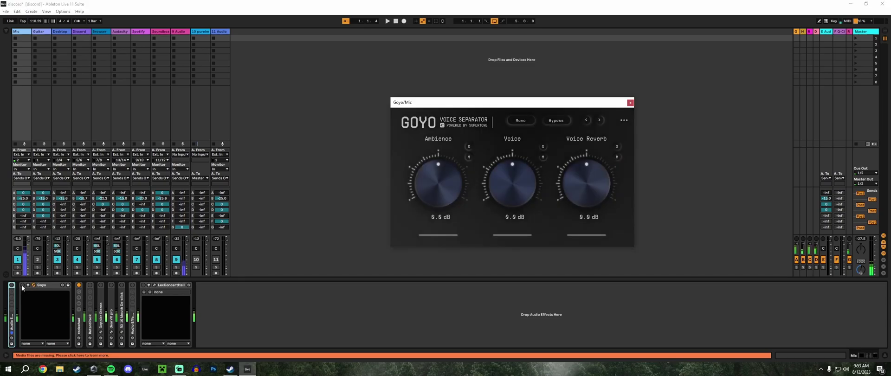
{"action": "left_click", "coordinate": [21, 285]}
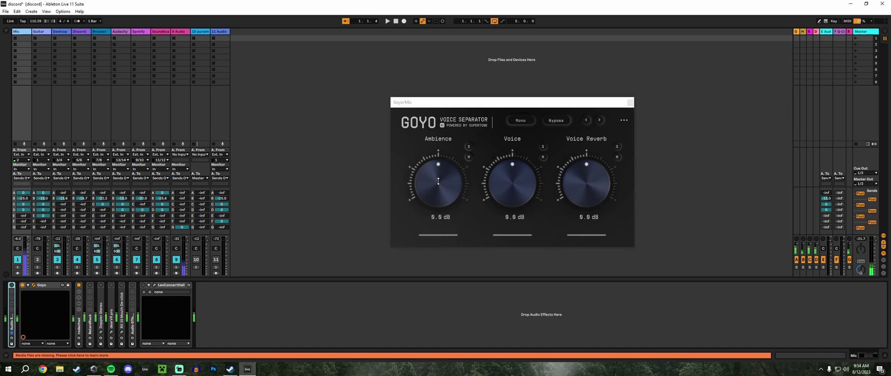
{"action": "left_click_drag", "start_coordinate": [437, 186], "coordinate": [426, 238]}
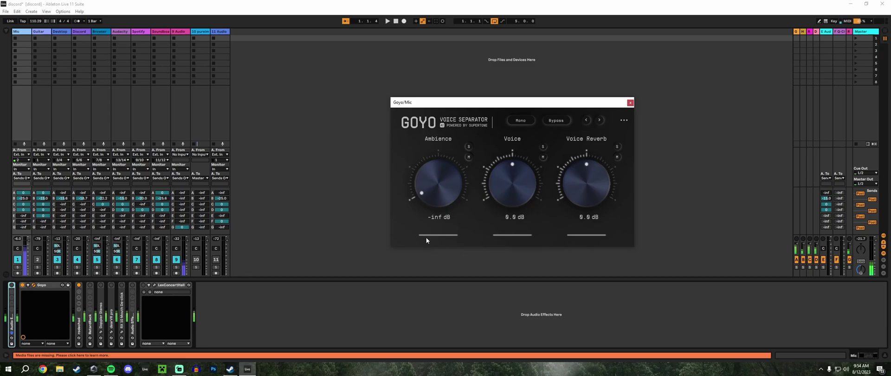
{"action": "double_click", "coordinate": [438, 189]}
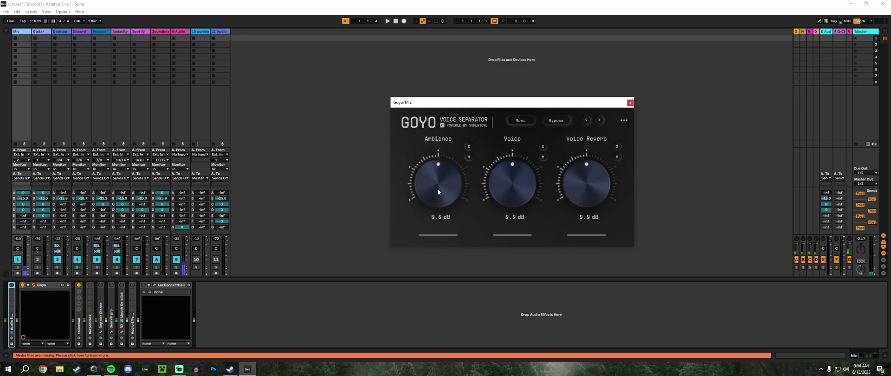
{"action": "left_click", "coordinate": [543, 147]}
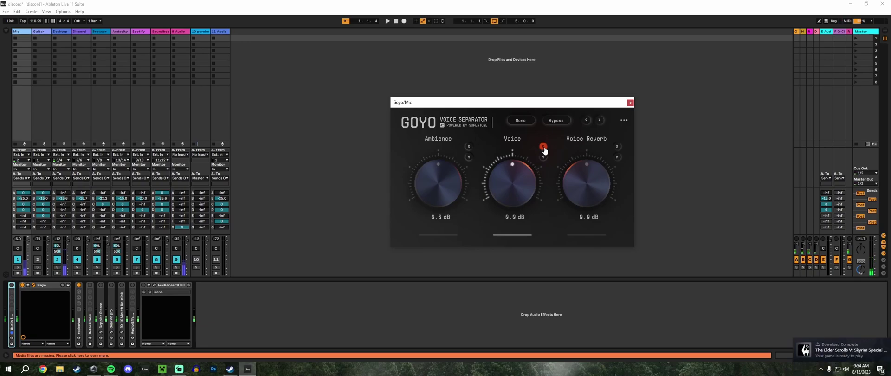
{"action": "left_click", "coordinate": [544, 147]}
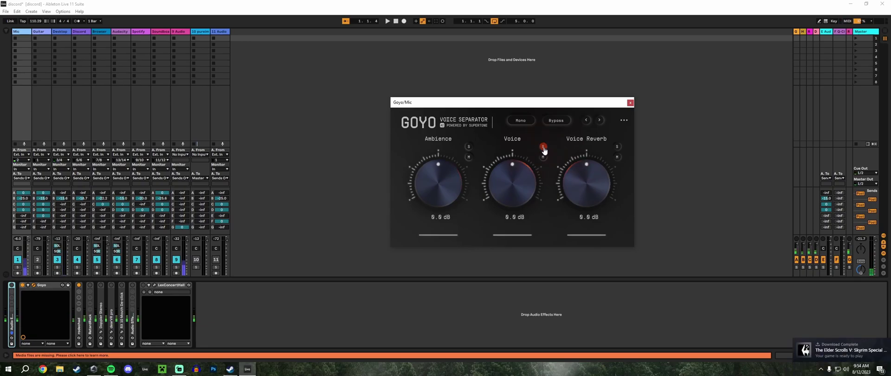
{"action": "left_click", "coordinate": [617, 147]}
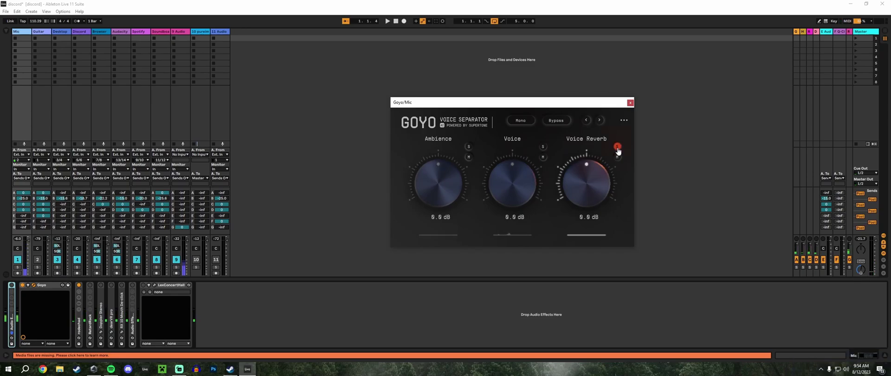
{"action": "left_click", "coordinate": [618, 147]}
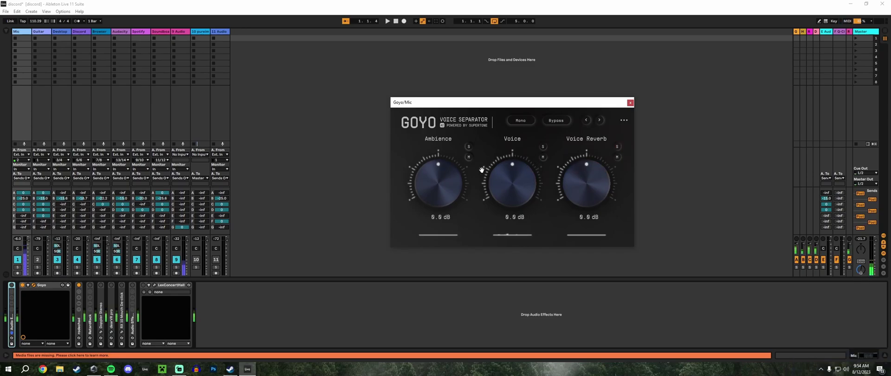
{"action": "left_click", "coordinate": [468, 148]}
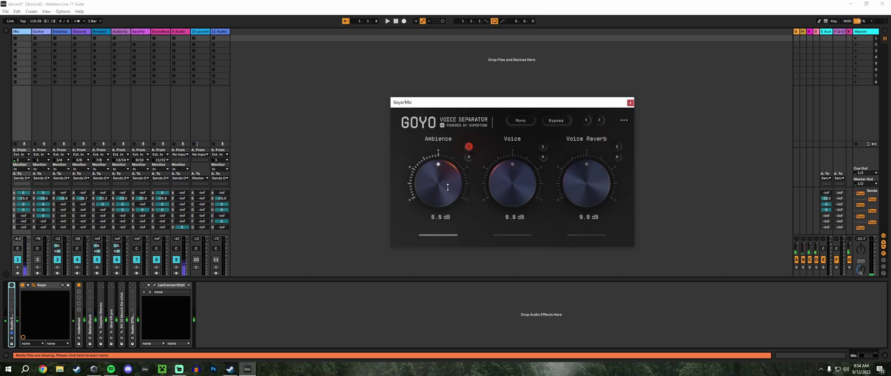
{"action": "mouse_move", "coordinate": [448, 187]}
{"action": "left_mouse_down"}
{"action": "mouse_move", "coordinate": [462, 139]}
{"action": "mouse_move", "coordinate": [460, 171]}
{"action": "mouse_move", "coordinate": [441, 184]}
{"action": "left_mouse_up"}
{"action": "left_click", "coordinate": [468, 147]}
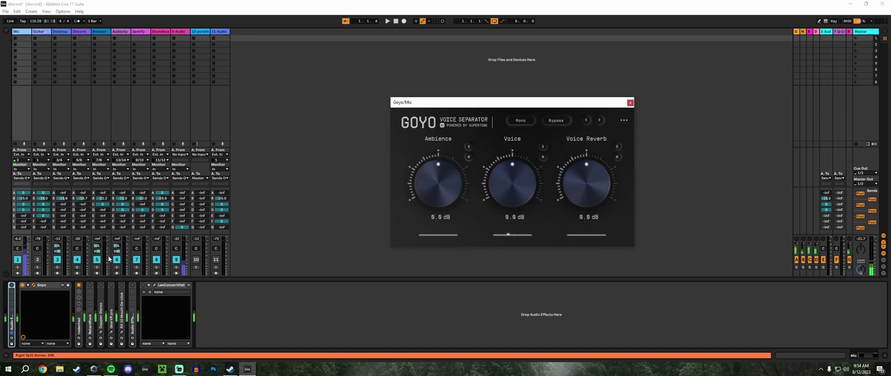
Set Armoury Crate's fan speed to Full speed and minimize it to return to Ableton.
{"action": "left_click", "coordinate": [21, 287]}
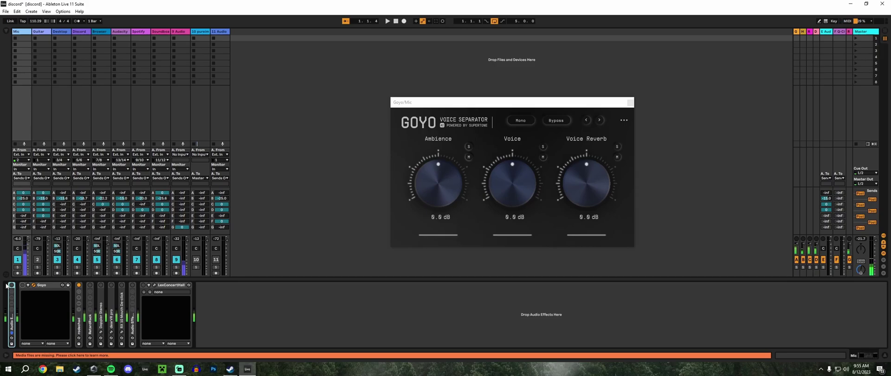
{"action": "left_click", "coordinate": [95, 370]}
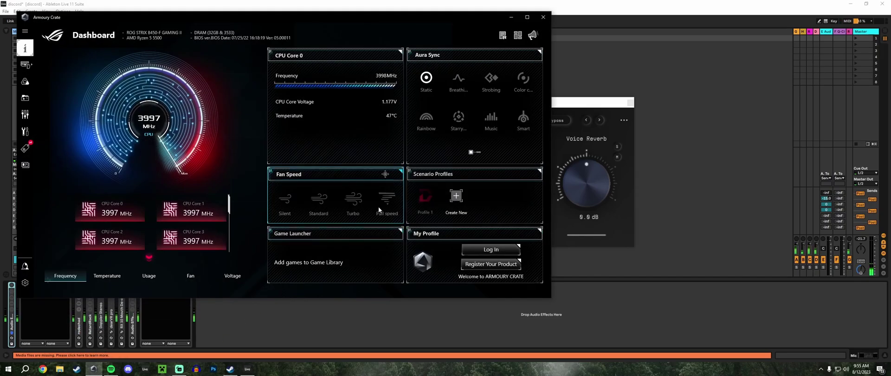
{"action": "left_click", "coordinate": [388, 204]}
{"action": "left_click", "coordinate": [510, 17]}
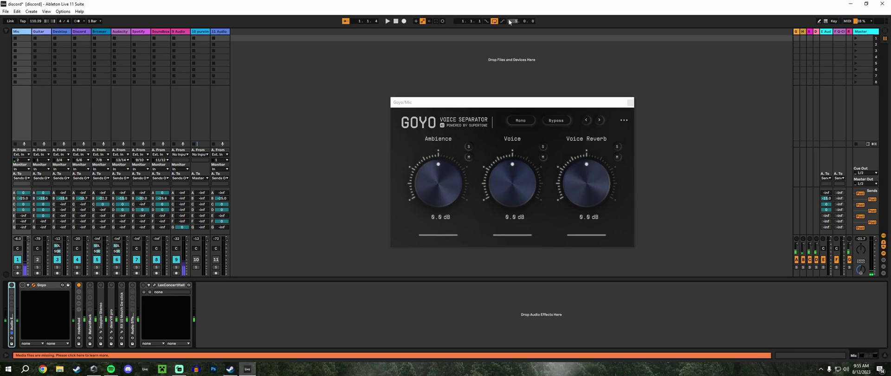
Leave the effect rack off with Goyo on, and solo Goyo's Voice band.
{"action": "left_click", "coordinate": [11, 285]}
{"action": "left_click", "coordinate": [11, 285]}
{"action": "left_click", "coordinate": [23, 284]}
{"action": "left_click", "coordinate": [542, 147]}
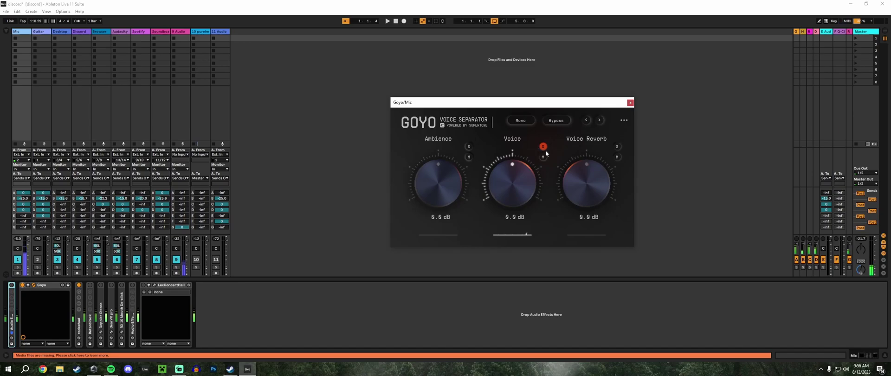
Re-enable the effect rack alongside Goyo, then solo Goyo's Voice band again.
{"action": "left_click", "coordinate": [543, 146]}
{"action": "left_click", "coordinate": [22, 285]}
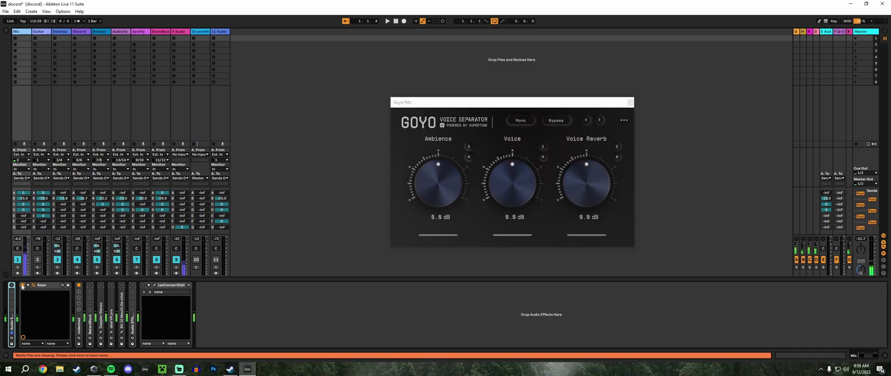
{"action": "left_click", "coordinate": [22, 285]}
{"action": "left_click", "coordinate": [11, 285]}
{"action": "left_click", "coordinate": [22, 285]}
{"action": "left_click", "coordinate": [543, 147]}
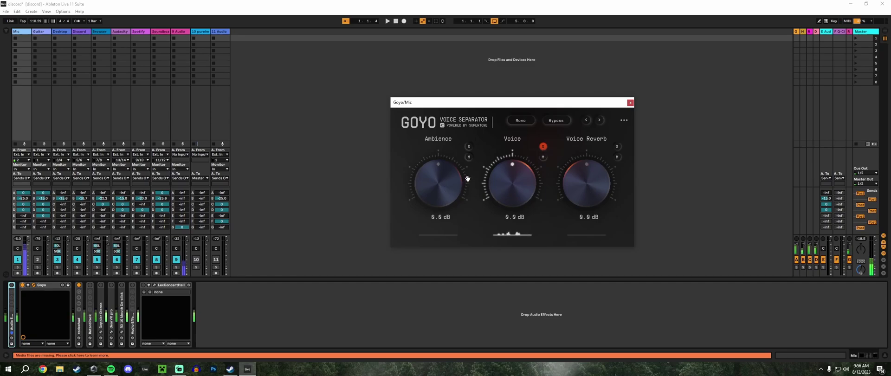
Unsolo Voice, set Ambience to -19.5 dB, and briefly compare with Bypass before disabling it.
{"action": "left_click", "coordinate": [542, 146]}
{"action": "left_click_drag", "start_coordinate": [441, 200], "coordinate": [446, 230]}
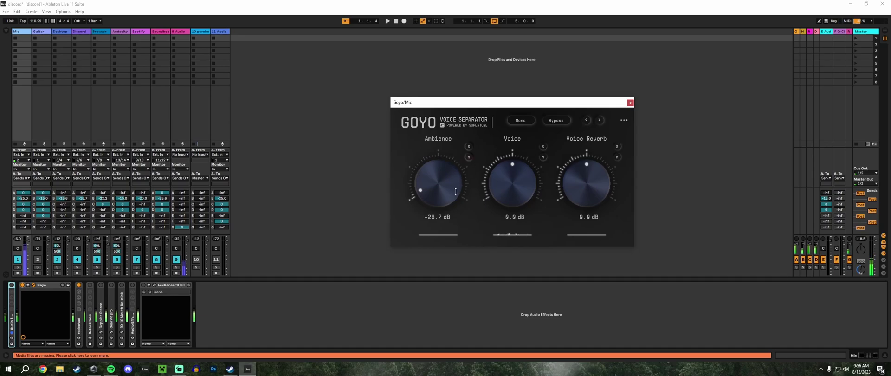
{"action": "left_click_drag", "start_coordinate": [455, 193], "coordinate": [457, 187]}
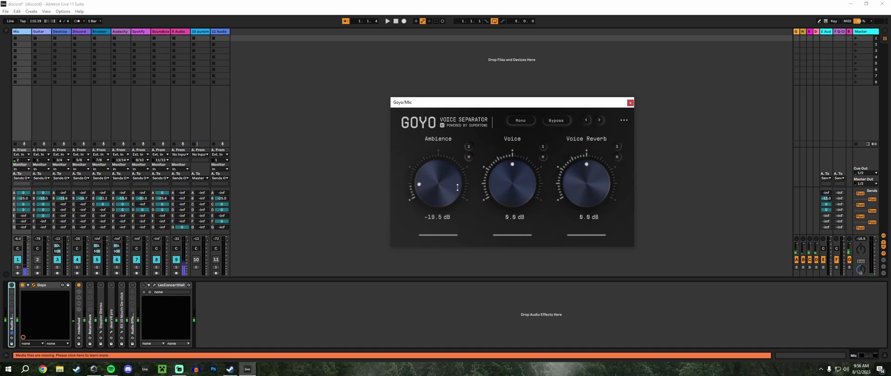
{"action": "left_click", "coordinate": [559, 124]}
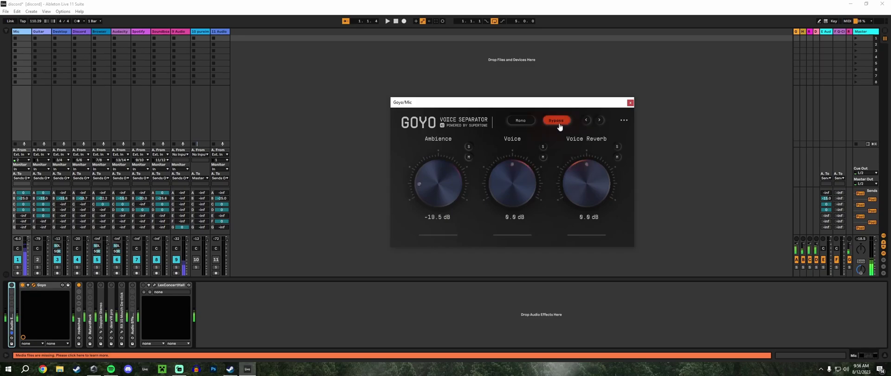
{"action": "left_click", "coordinate": [560, 126]}
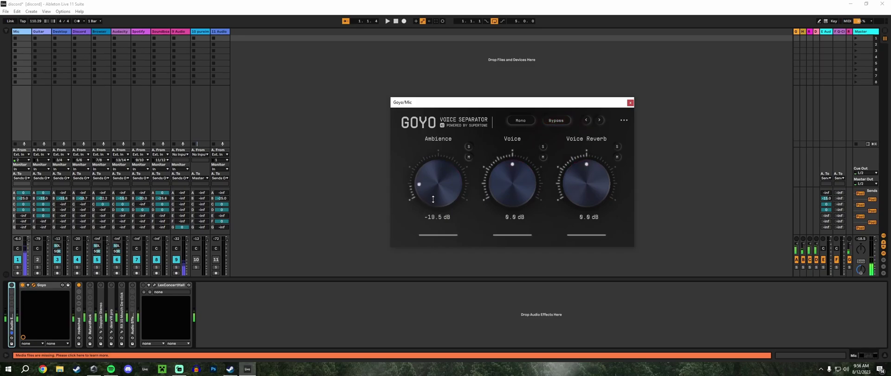
Drag Goyo's Ambience knob from about -53 dB all the way down to -inf dB.
{"action": "mouse_move", "coordinate": [432, 197]}
{"action": "left_mouse_down"}
{"action": "mouse_move", "coordinate": [433, 206]}
{"action": "mouse_move", "coordinate": [428, 196]}
{"action": "left_mouse_up"}
{"action": "left_click_drag", "start_coordinate": [452, 192], "coordinate": [452, 196]}
Turn the effect rack on, select Goyo, and show the browser's 'de hum' results listing RX 10 De-hum.
{"action": "left_click", "coordinate": [23, 285]}
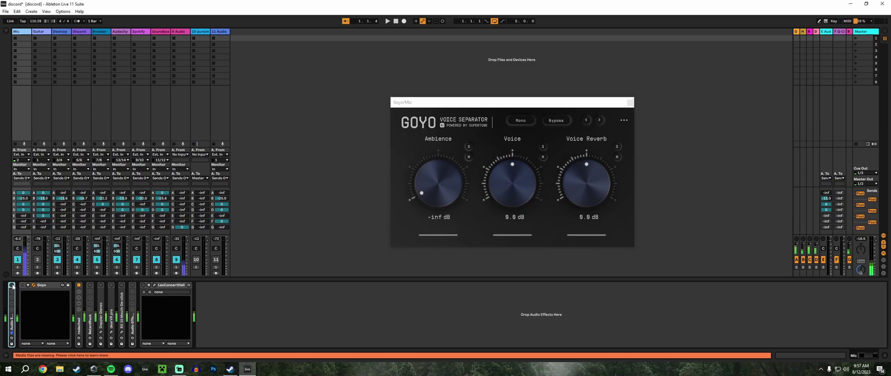
{"action": "left_click", "coordinate": [12, 285]}
{"action": "key", "text": "ctrl+alt+b"}
{"action": "left_click", "coordinate": [36, 299]}
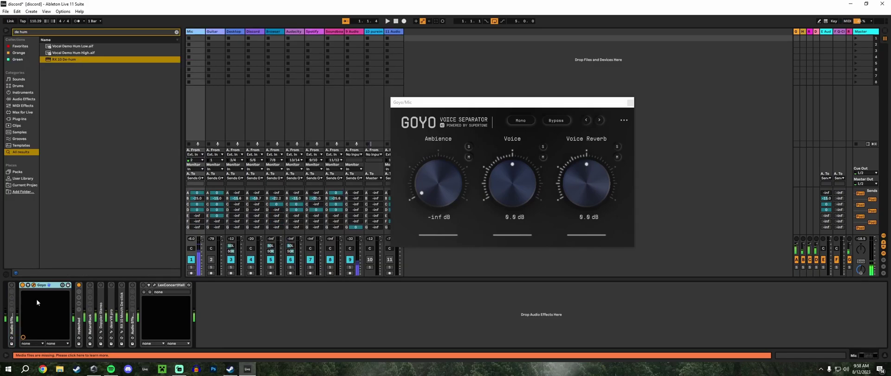